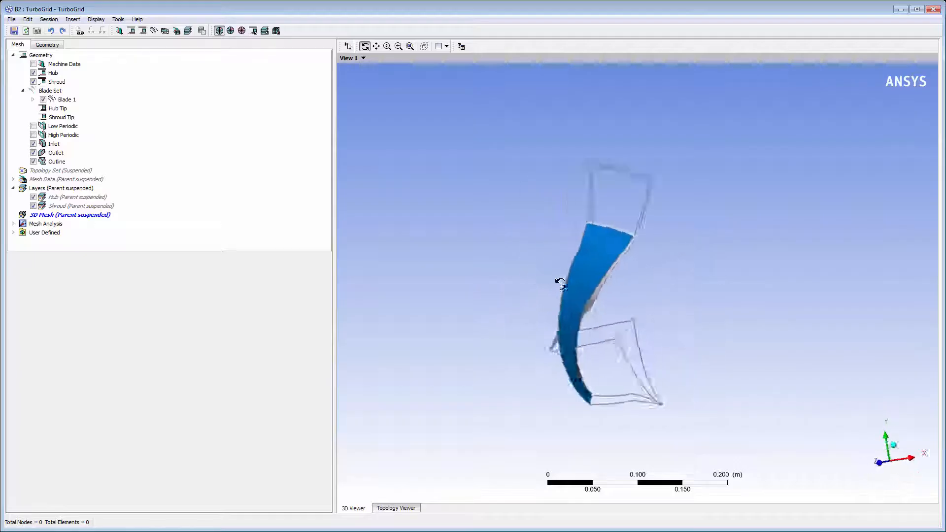
# - Display all instances of the blade passage with the inlet, outlet and outline hidden, and inspect the full wheel
pyautogui.moveTo(561, 284); pyautogui.dragTo(536, 340)
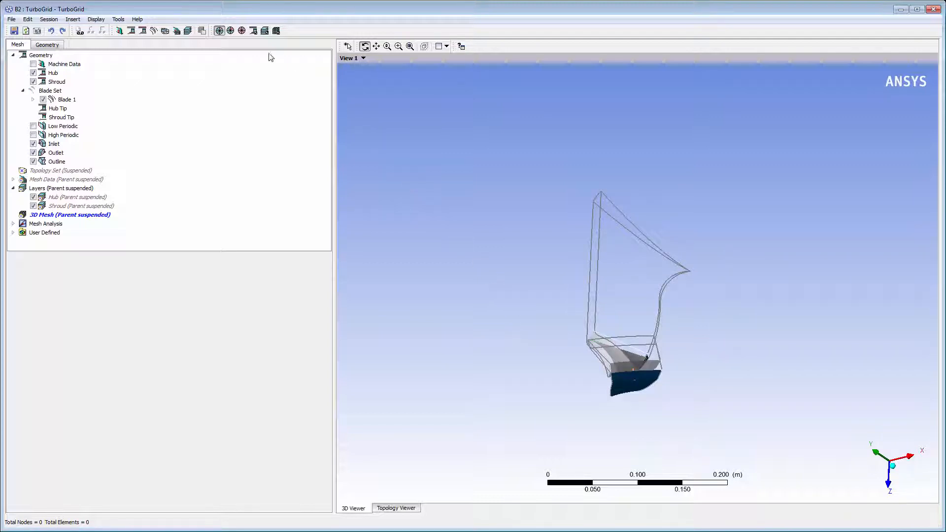
pyautogui.click(242, 30)
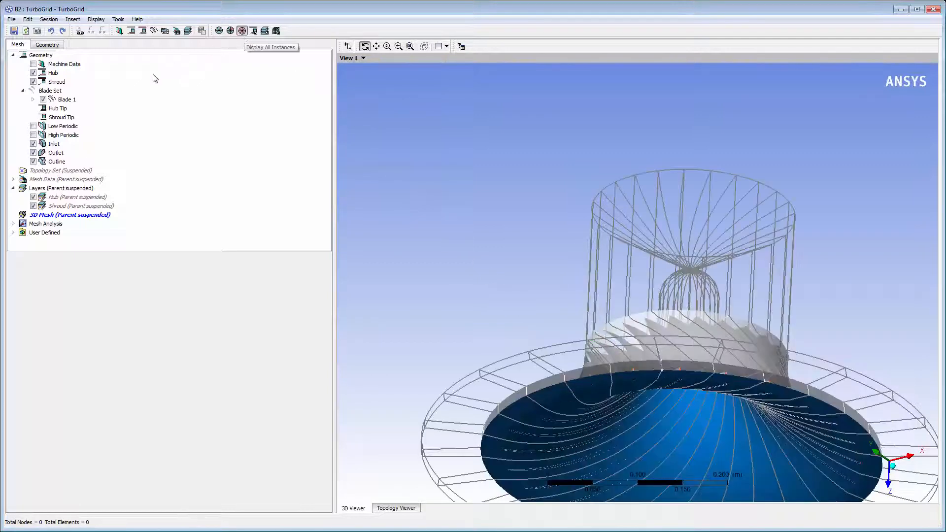
pyautogui.click(33, 161)
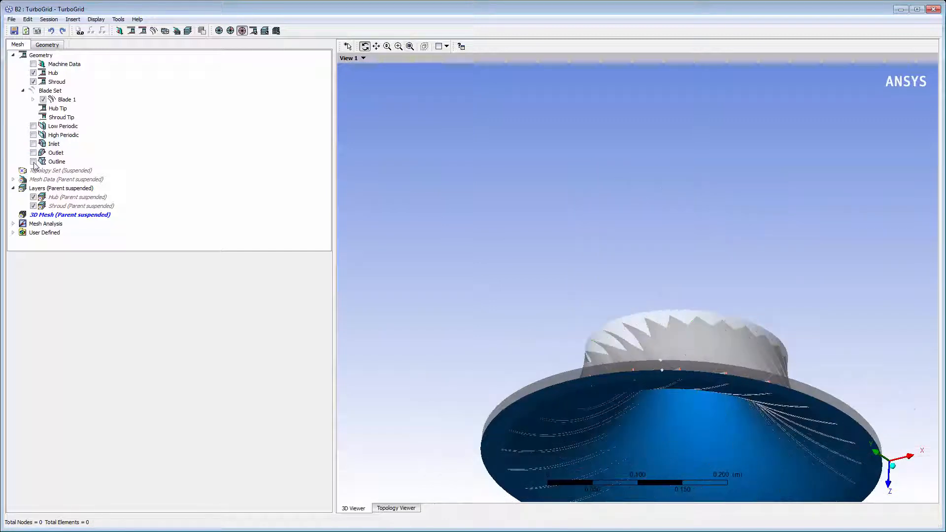
pyautogui.click(410, 47)
pyautogui.moveTo(454, 99); pyautogui.dragTo(532, 254)
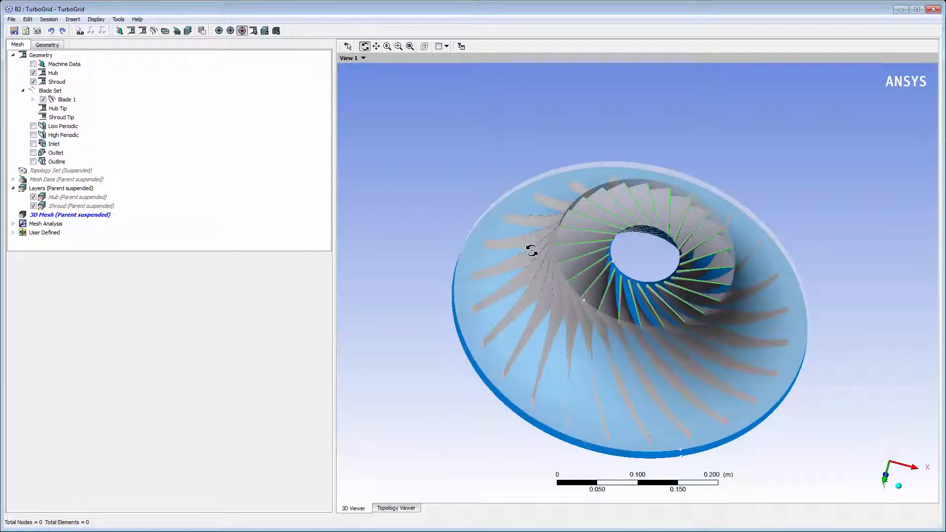
# - Return to a single passage instance in View 3 and show the inlet, outlet and outline
pyautogui.click(219, 31)
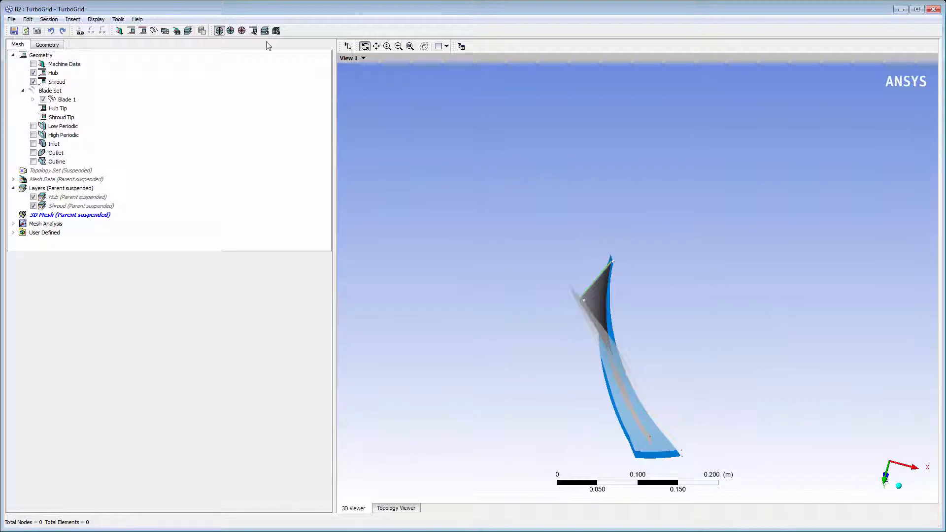
pyautogui.click(363, 58)
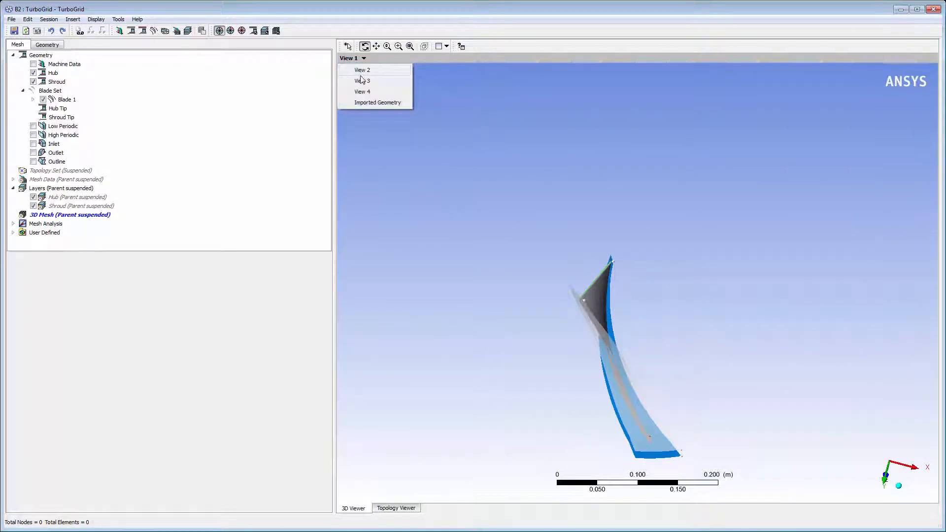
pyautogui.click(363, 81)
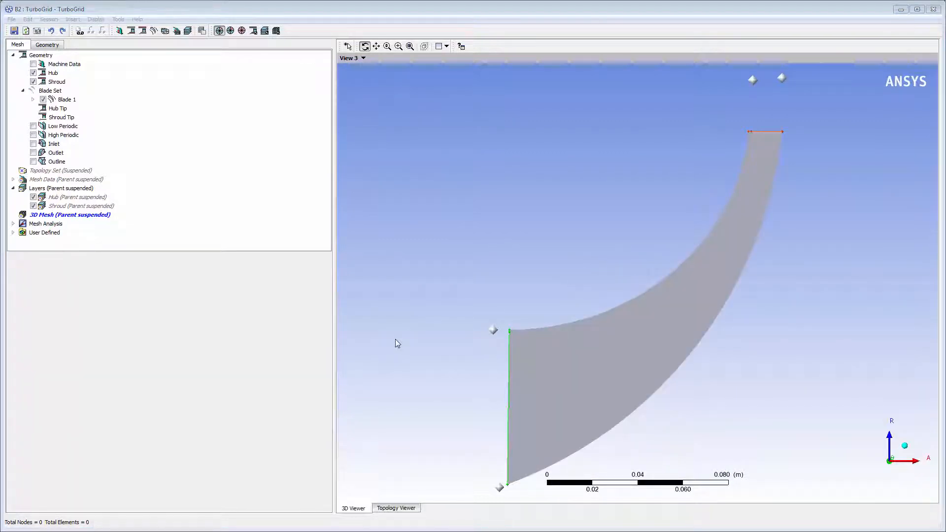
pyautogui.click(33, 144)
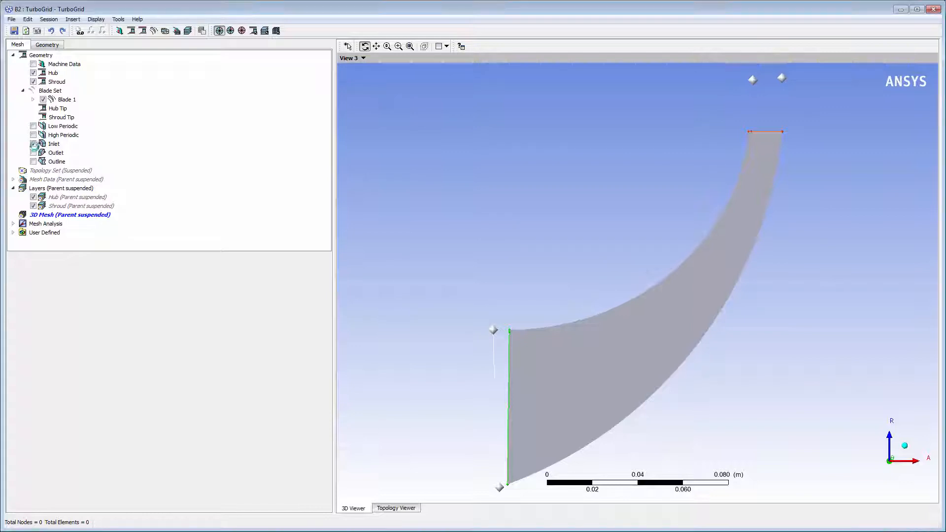
pyautogui.click(33, 153)
pyautogui.click(33, 161)
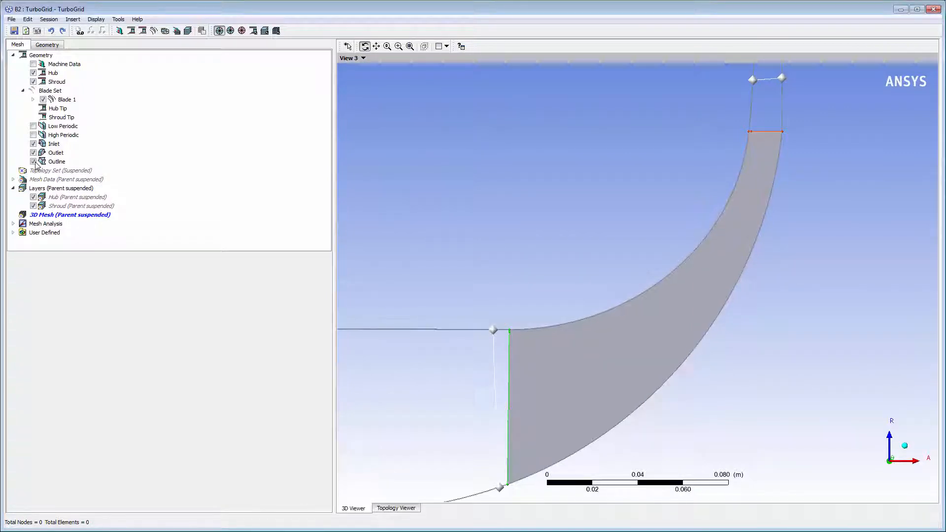
pyautogui.click(409, 46)
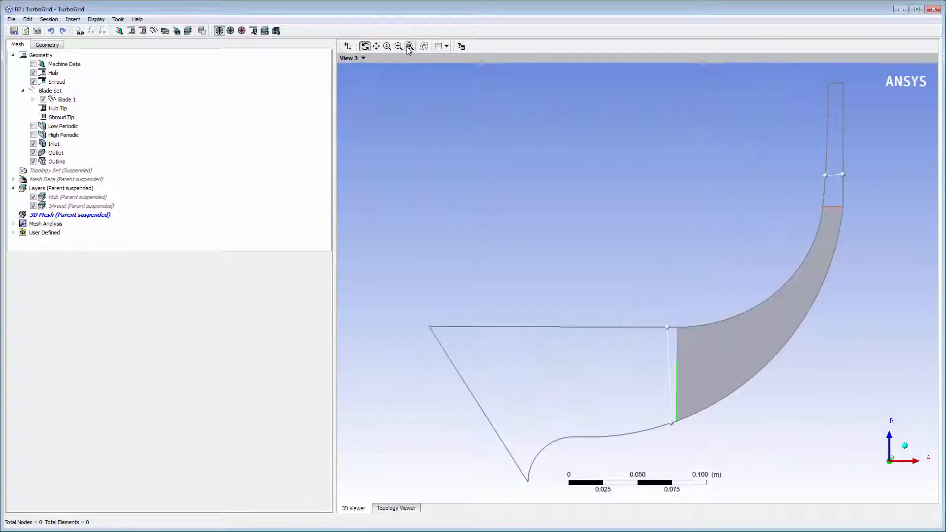
# - Set the outlet's parametric location to 0.5 at both the hub and the shroud, and apply it
pyautogui.doubleClick(56, 154)
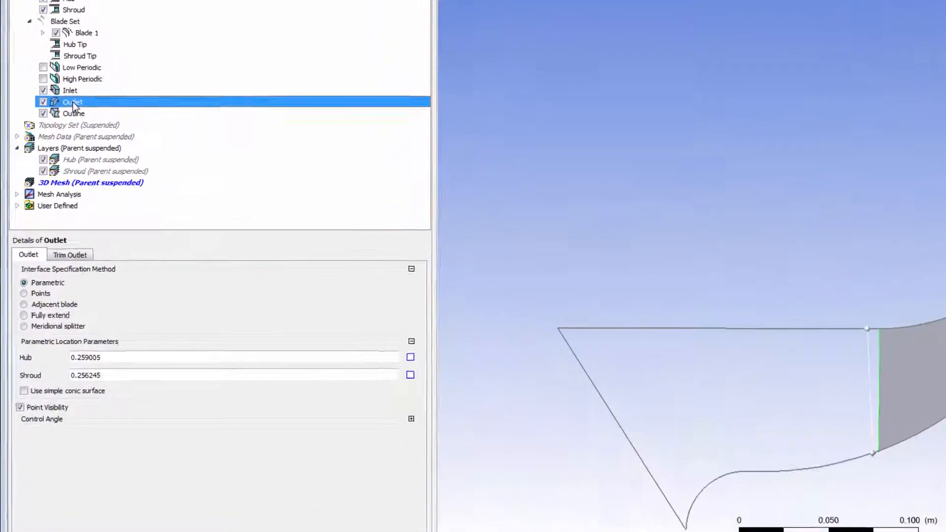
pyautogui.click(118, 365)
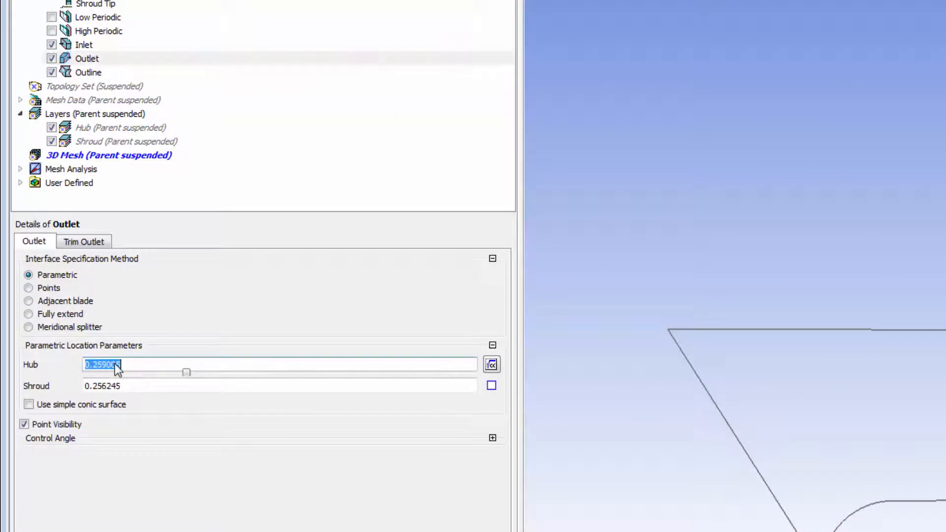
pyautogui.write('0.5')
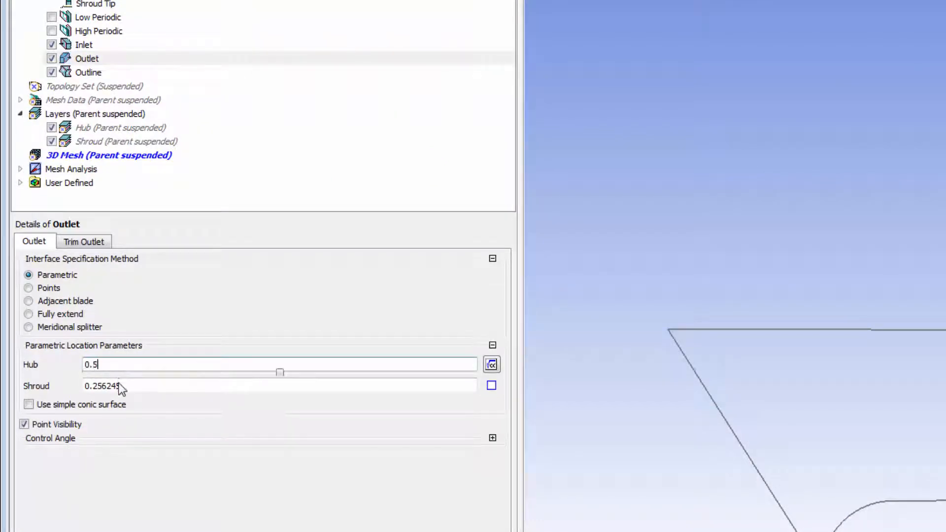
pyautogui.click(120, 385)
pyautogui.write('0.5')
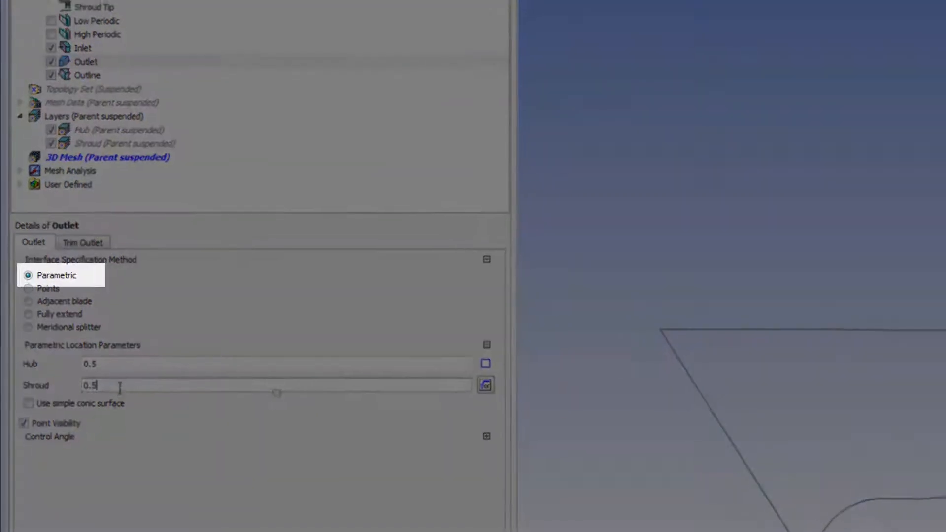
pyautogui.click(39, 507)
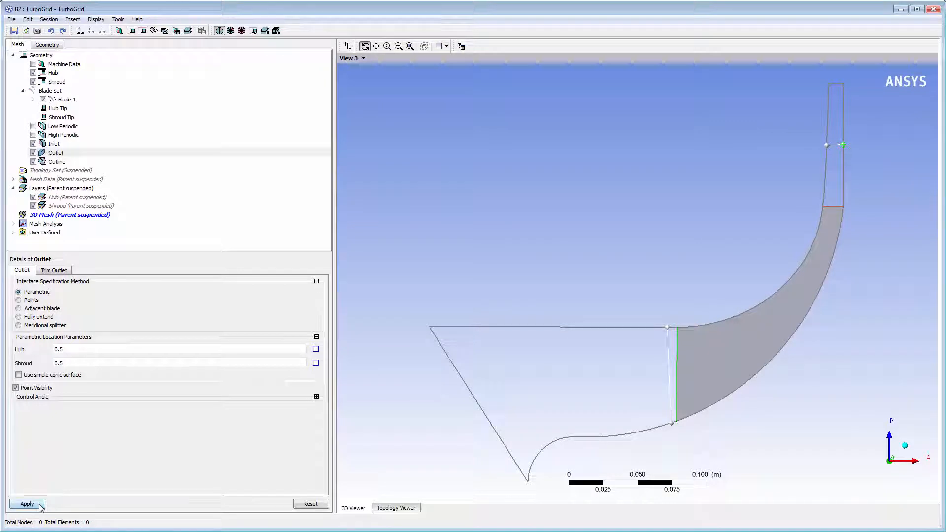
# - Override the upstream geometry options for the shroud tip with a Normal Distance of 3 mm and apply it
pyautogui.rightClick(43, 118)
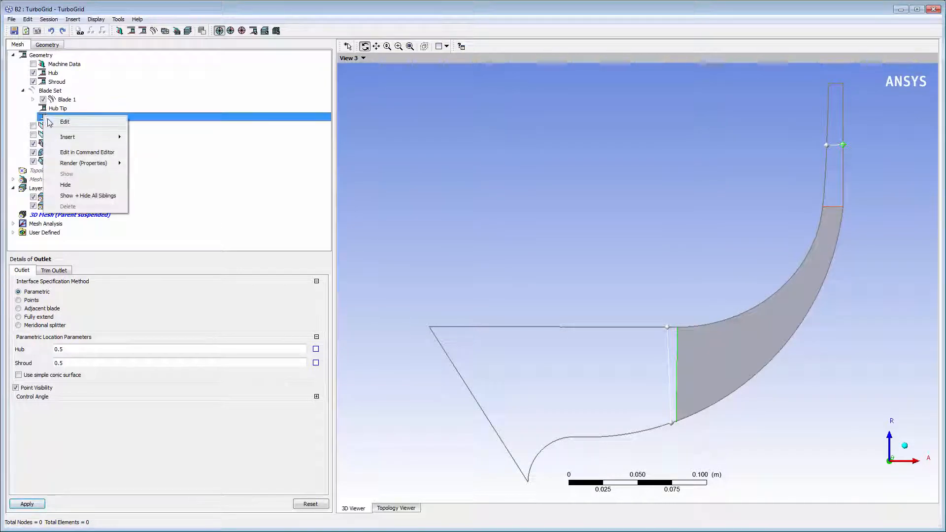
pyautogui.click(66, 123)
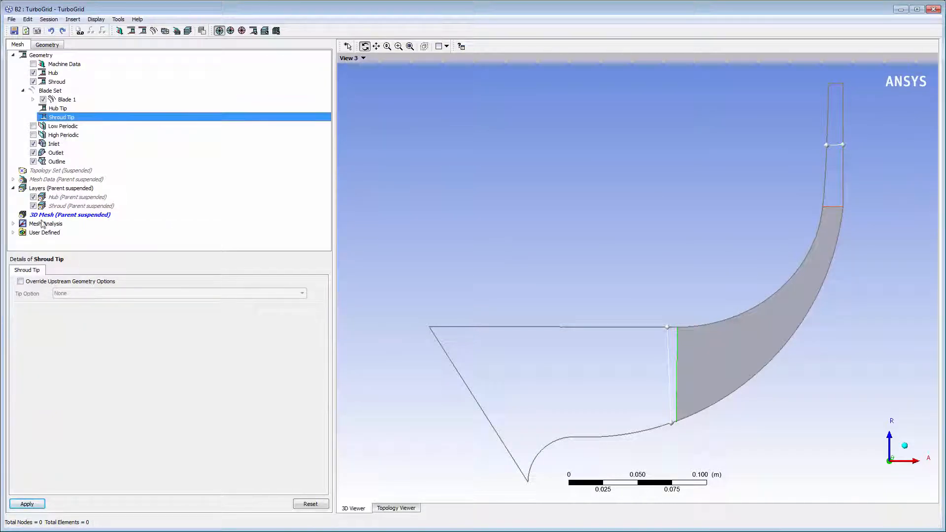
pyautogui.click(22, 287)
pyautogui.click(76, 300)
pyautogui.click(80, 324)
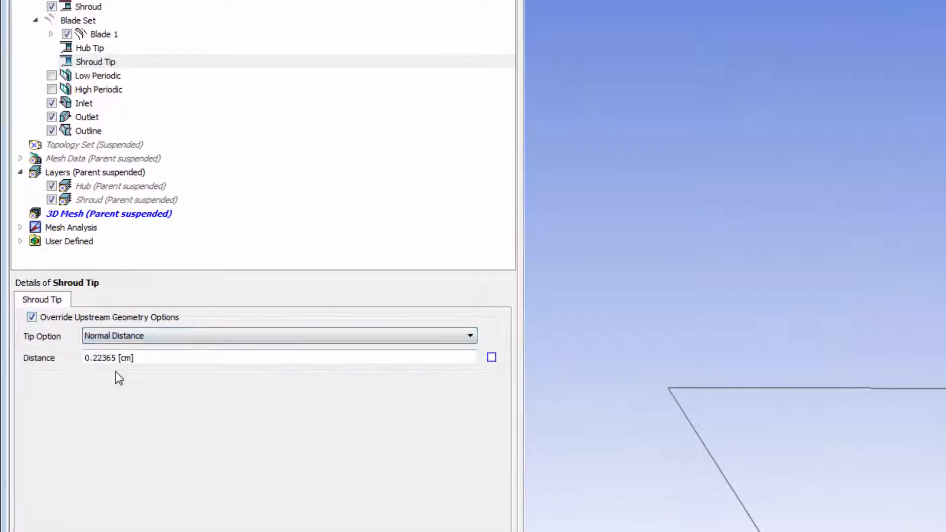
pyautogui.click(102, 319)
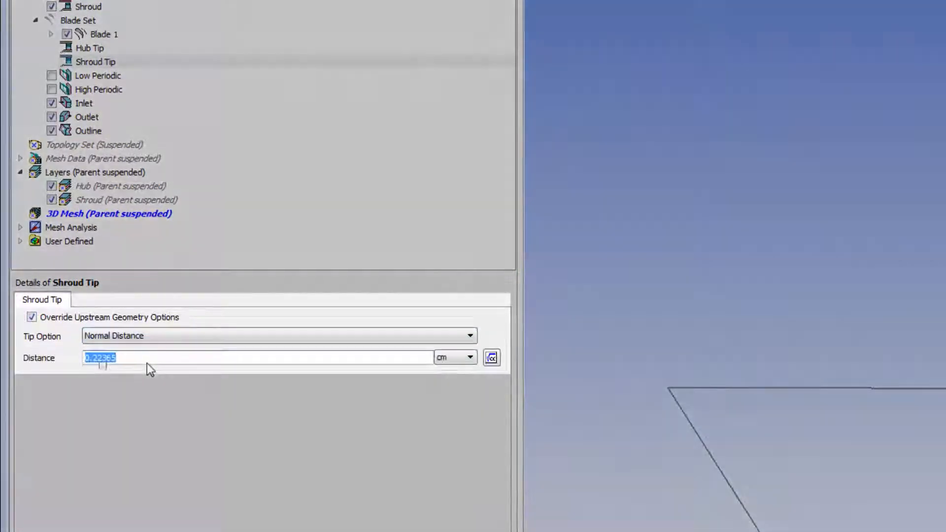
pyautogui.write('3')
pyautogui.click(460, 358)
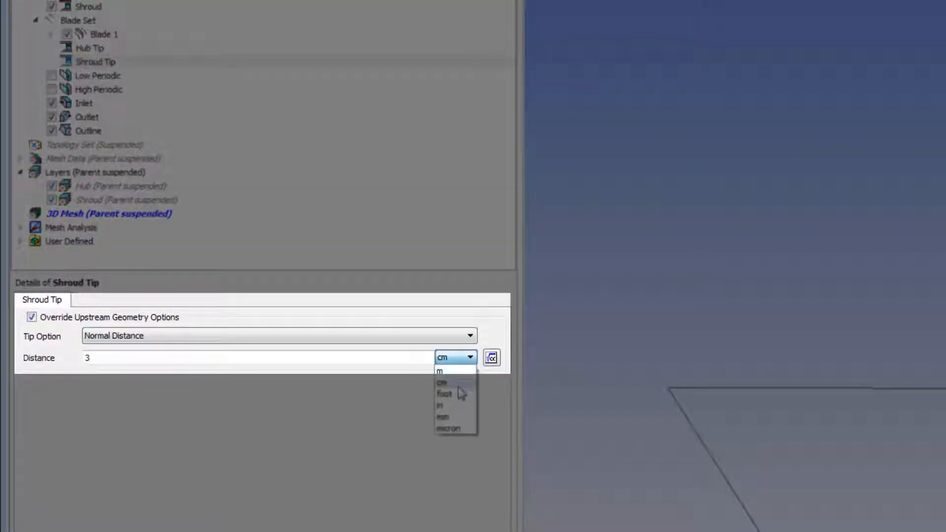
pyautogui.click(461, 393)
pyautogui.click(39, 506)
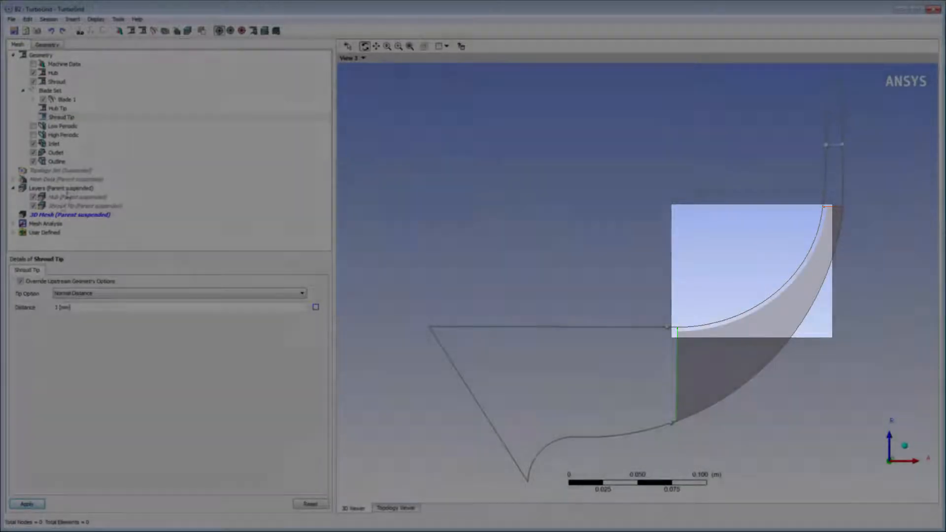
# - Resume object updates for the suspended Topology Set and show the HIGHPERIODIC surface of the 3D mesh
pyautogui.rightClick(78, 171)
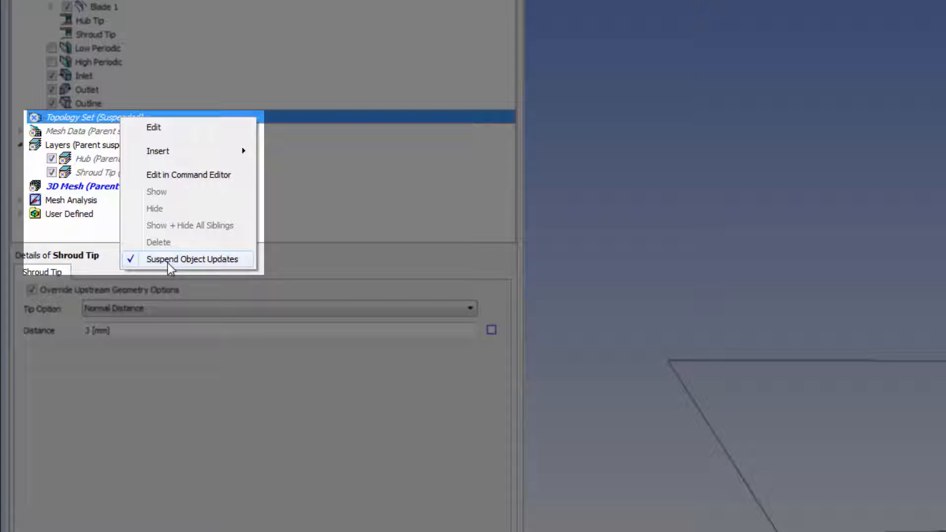
pyautogui.click(168, 261)
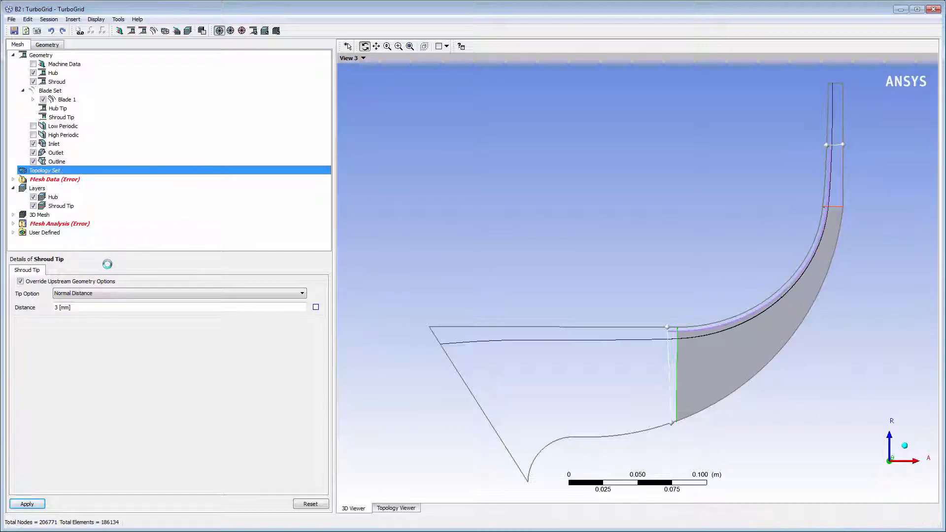
pyautogui.click(33, 153)
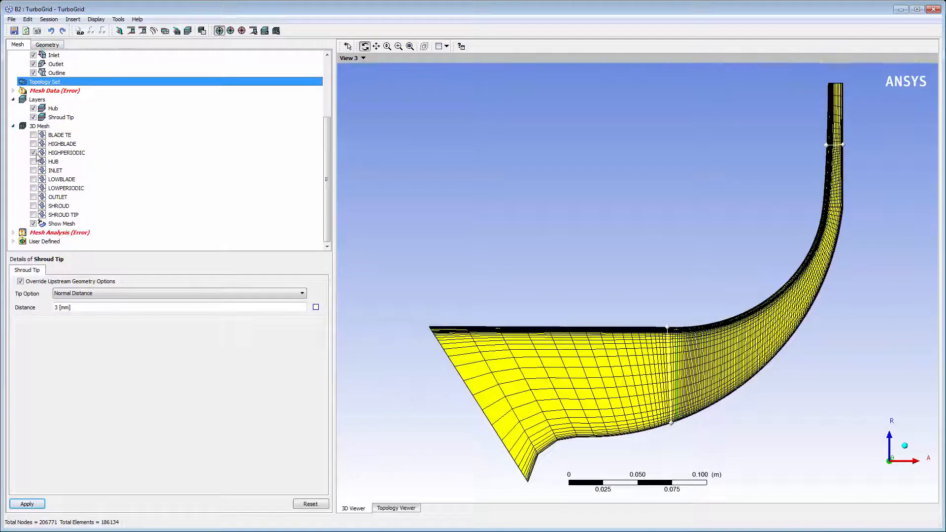
# - Set the Mesh Data global size factor to 2 and apply it
pyautogui.doubleClick(55, 92)
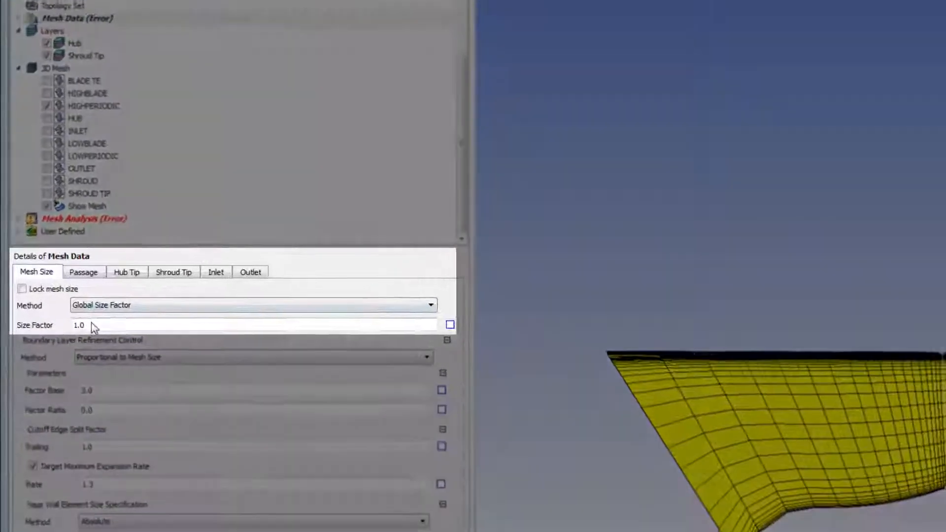
pyautogui.doubleClick(73, 312)
pyautogui.write('2')
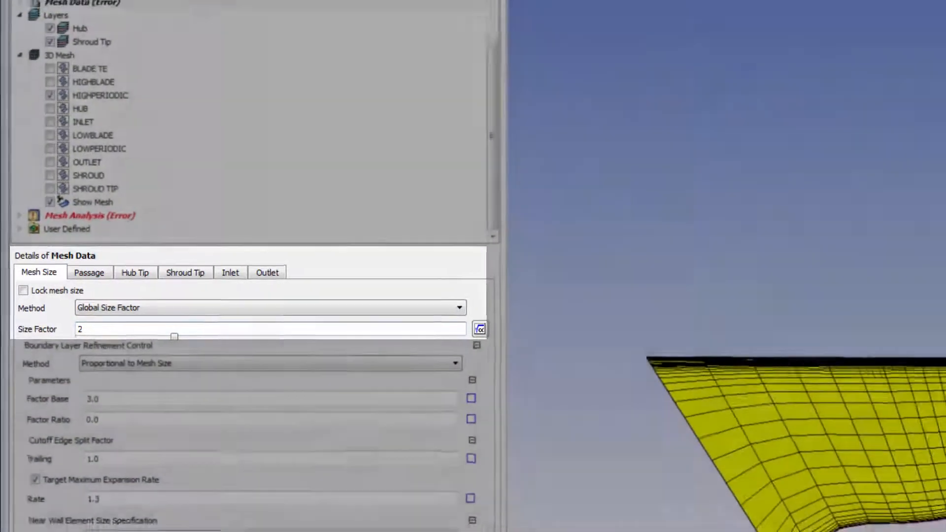
pyautogui.click(69, 530)
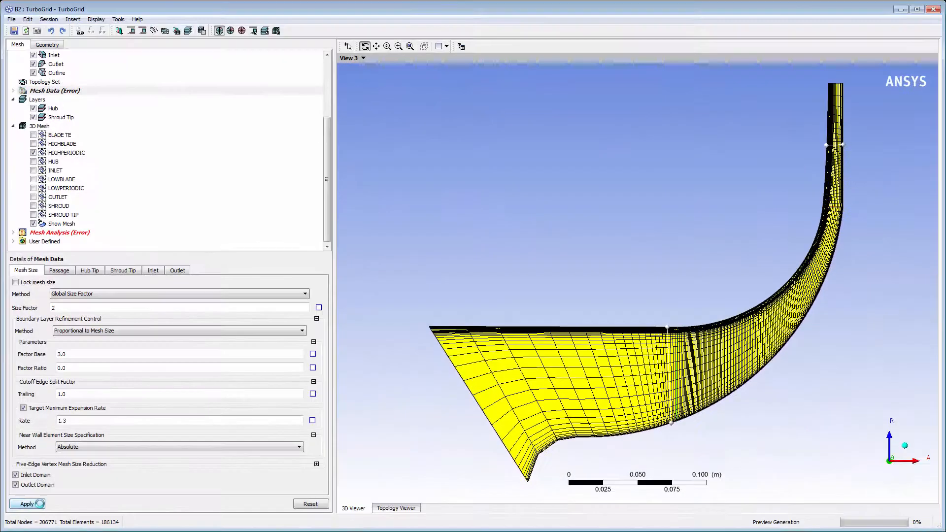
# - Set the boundary layer refinement Factor Base to 3.5 and apply it
pyautogui.click(399, 45)
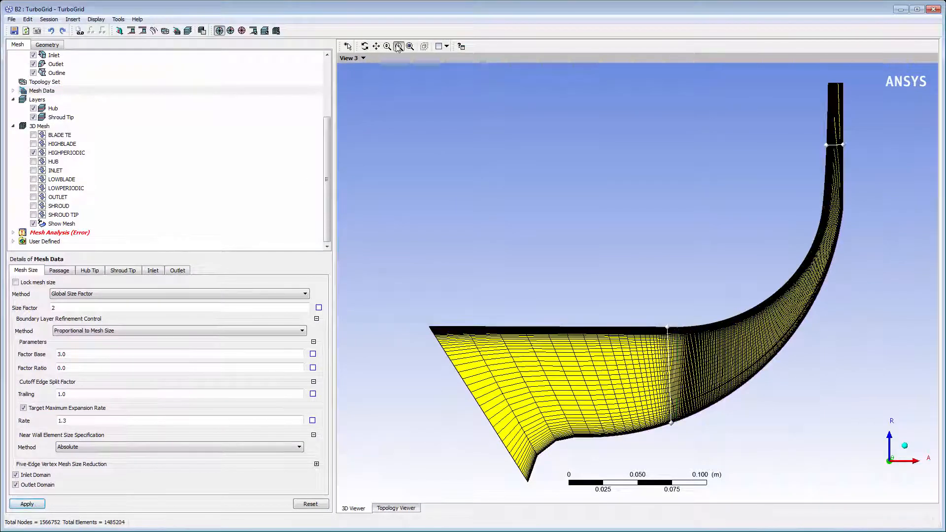
pyautogui.moveTo(667, 406); pyautogui.dragTo(701, 430)
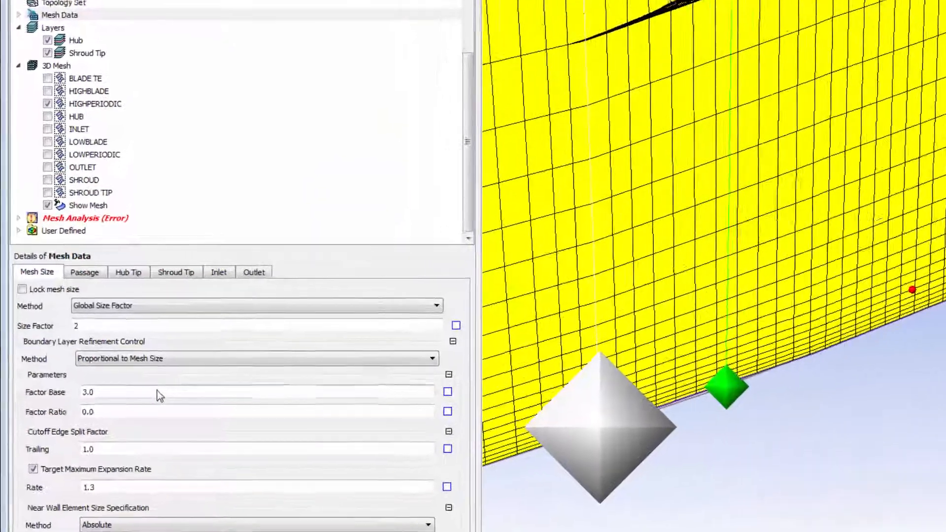
pyautogui.click(109, 353)
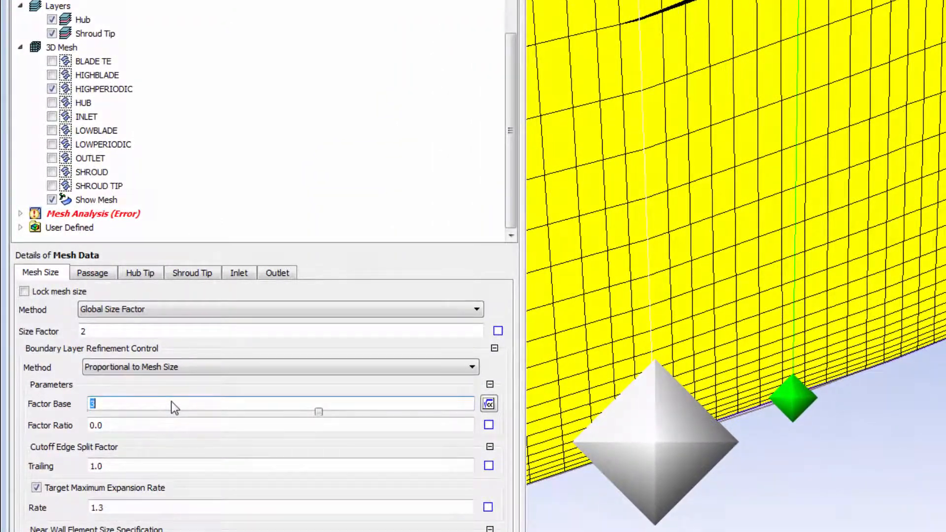
pyautogui.write('3.5')
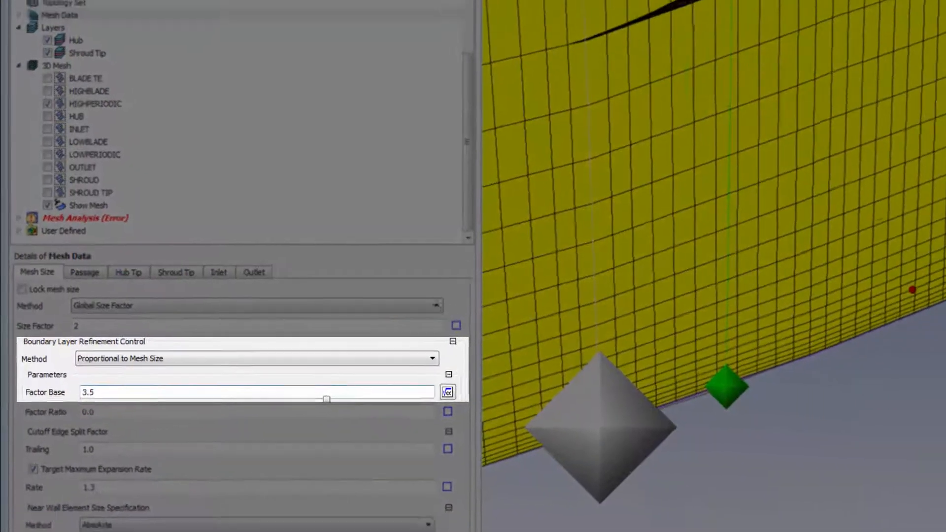
pyautogui.click(29, 506)
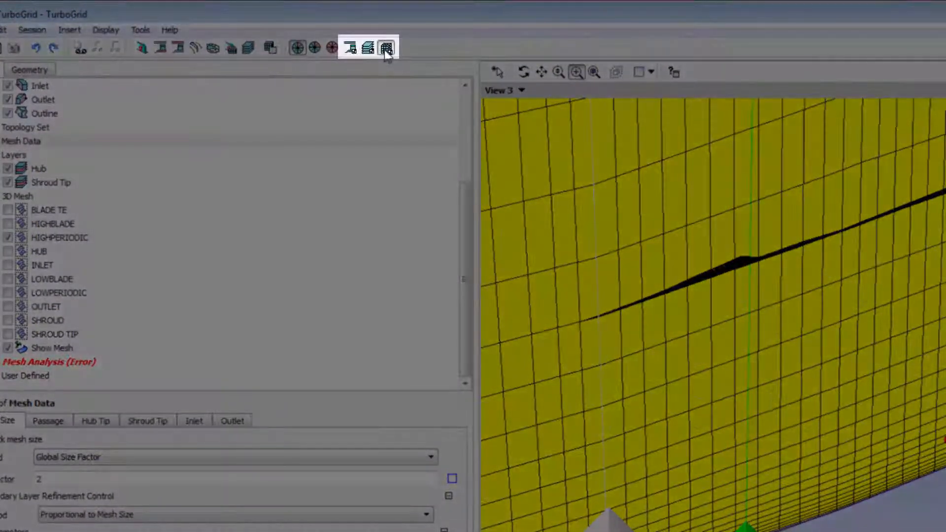
# - Hide the geometry objects, 3D mesh and Hub layer, and show only the Shroud Tip layer in View 1 around the blade's leading edge
pyautogui.click(387, 48)
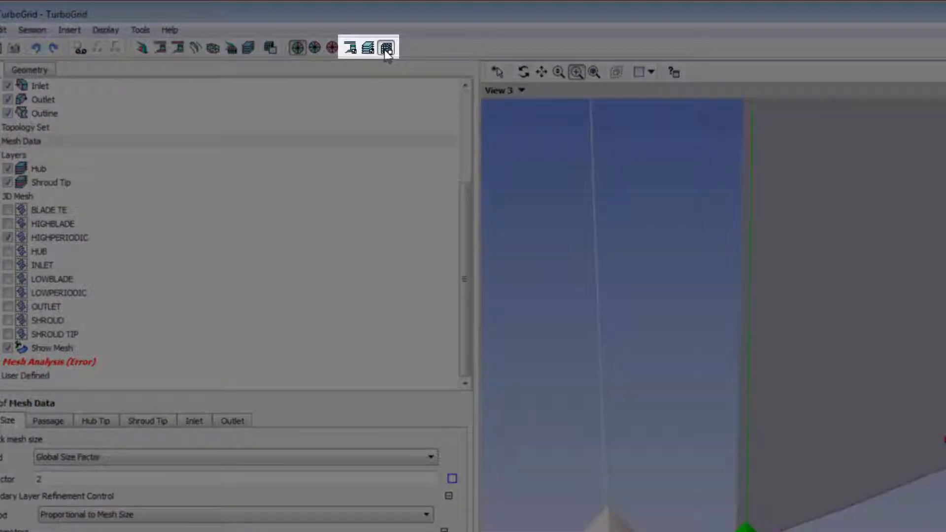
pyautogui.click(351, 48)
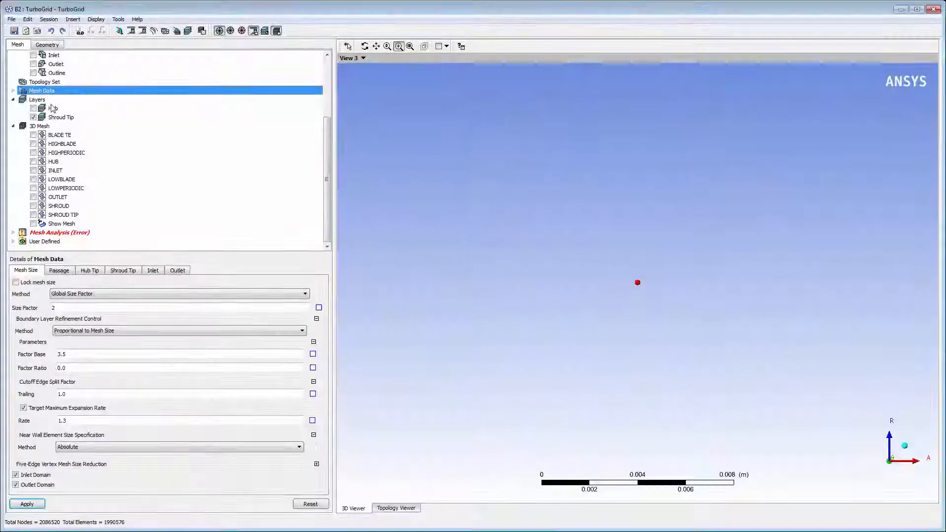
pyautogui.click(363, 58)
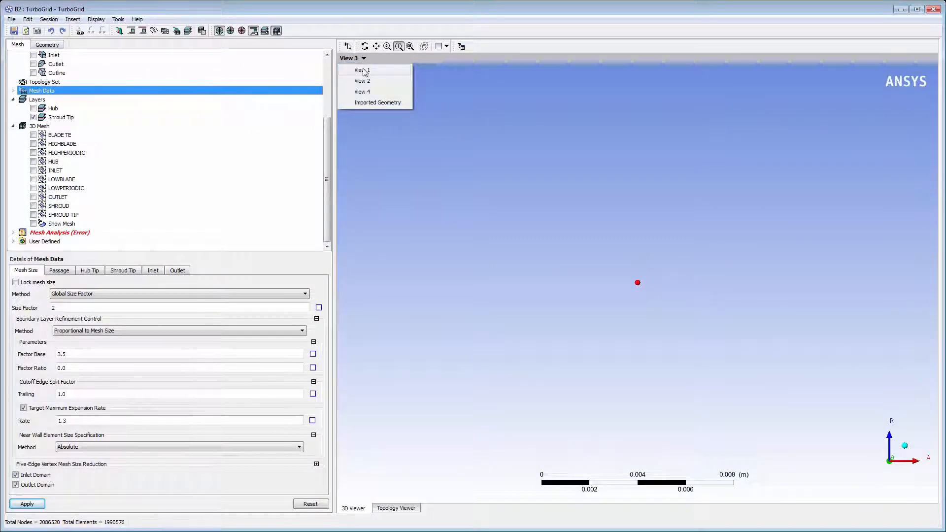
pyautogui.click(364, 70)
pyautogui.moveTo(645, 430); pyautogui.dragTo(676, 448)
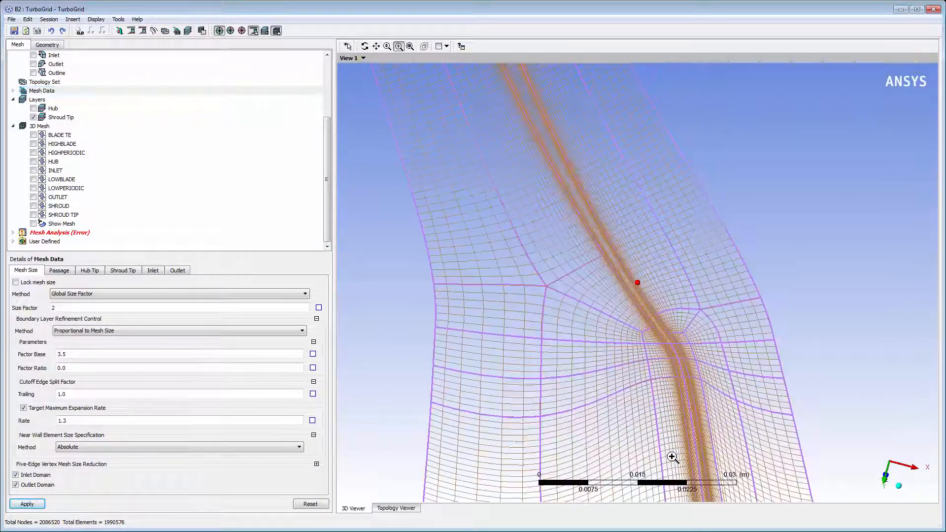
# - Increase the edge refinement by 100% on the outer Shroud Tip layer edge just downstream of the bend near the blade edge
pyautogui.click(348, 46)
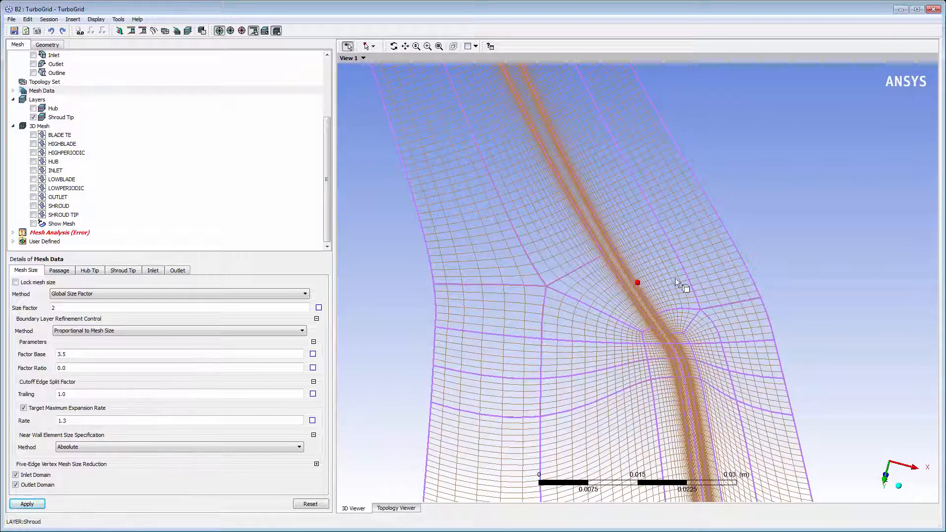
pyautogui.rightClick(765, 311)
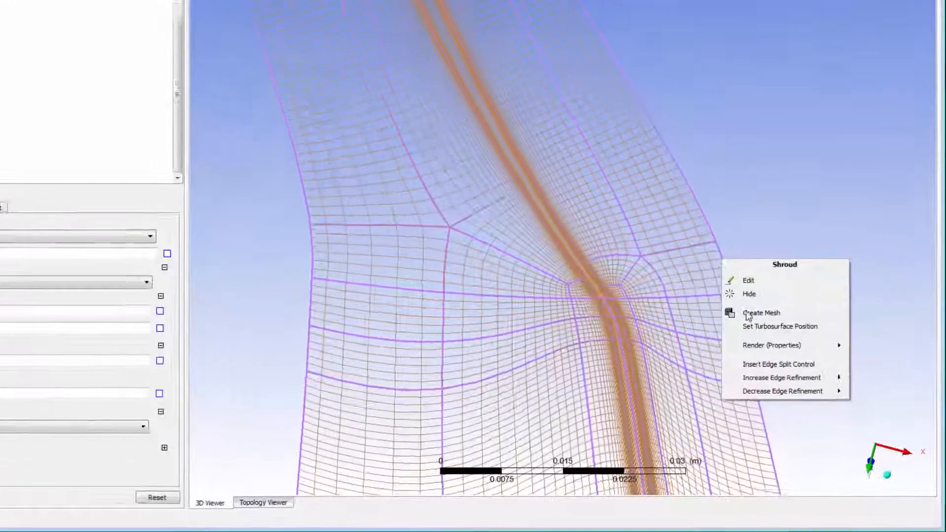
pyautogui.moveTo(836, 408)
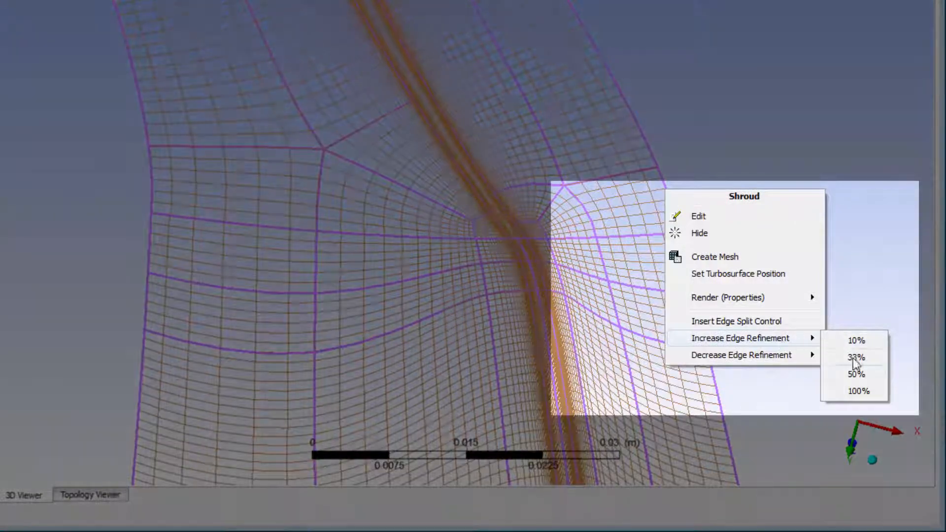
pyautogui.click(859, 391)
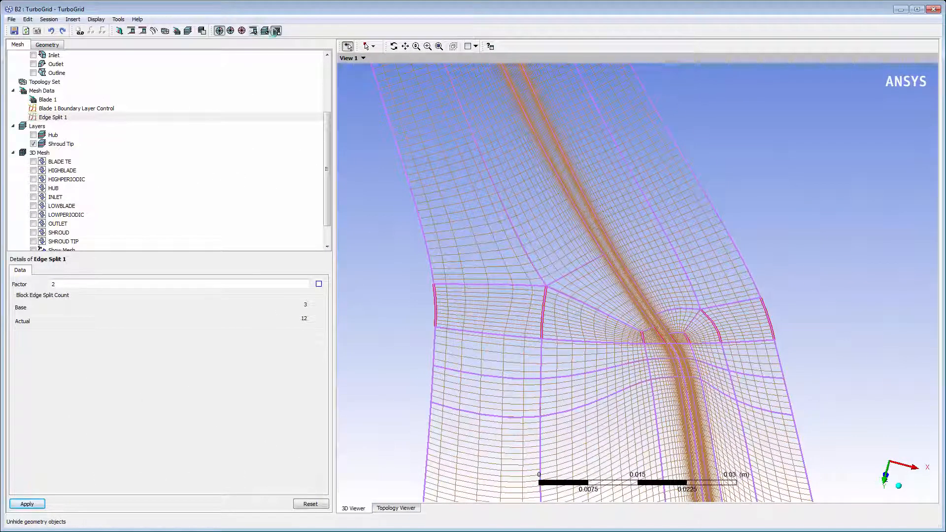
# - Unhide the geometry objects and 3D mesh, and fit the whole HIGHPERIODIC mesh in View 3
pyautogui.click(276, 31)
pyautogui.click(362, 58)
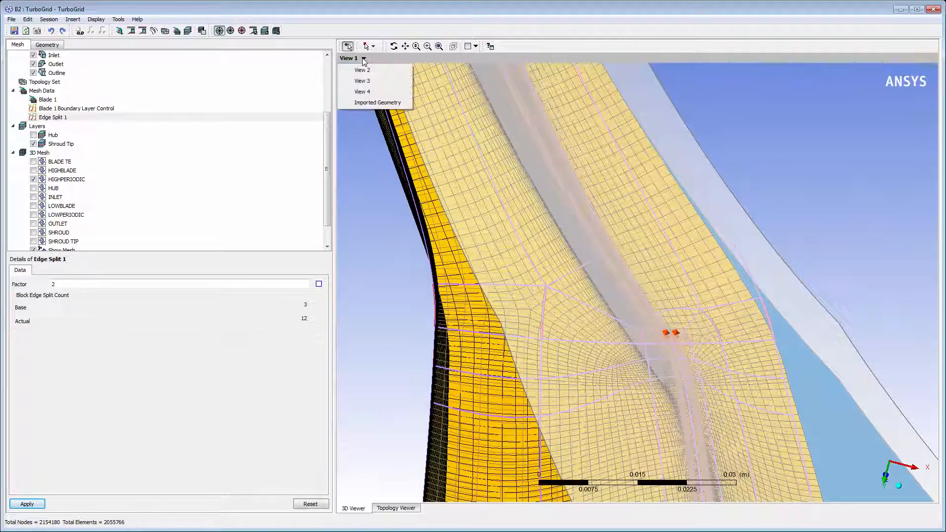
pyautogui.click(364, 87)
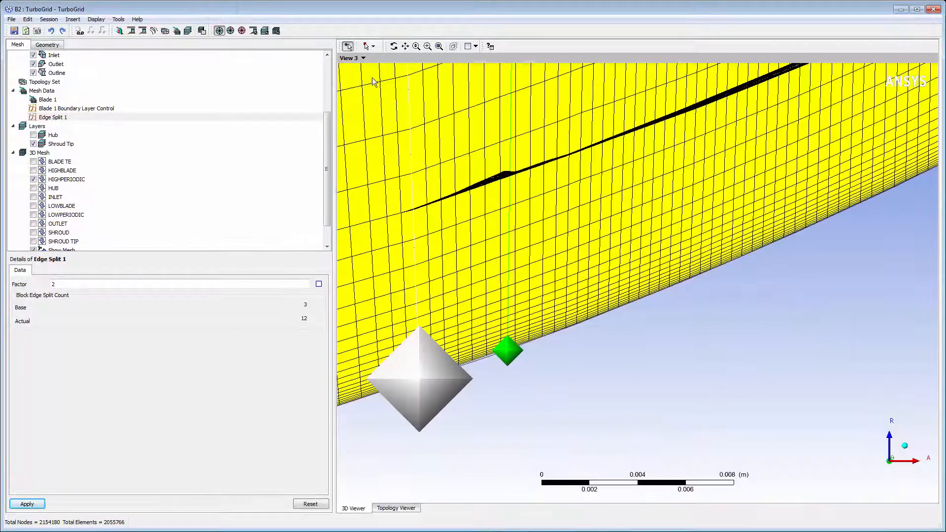
pyautogui.click(440, 46)
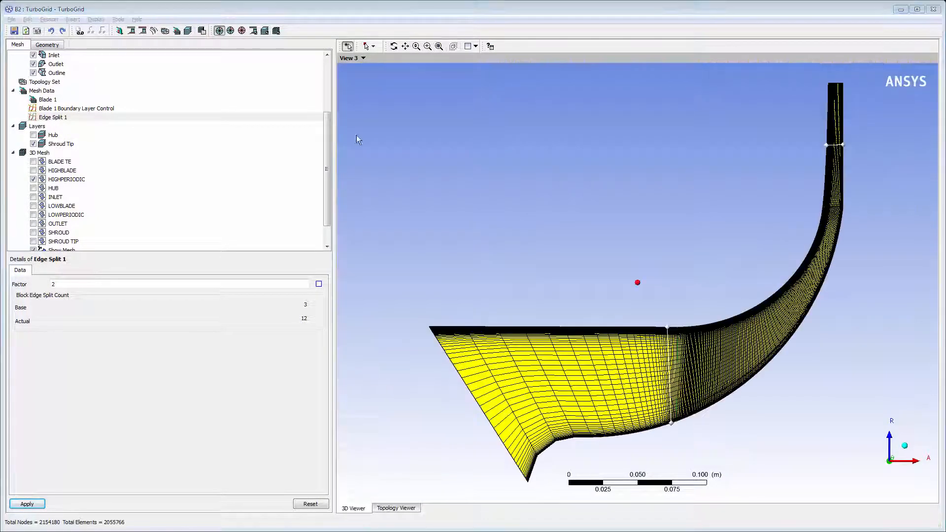
# - Examine the mesh statistics and the elements flagged for Maximum Edge Length Ratio near the inlet at the hub
pyautogui.moveTo(327, 169); pyautogui.dragTo(329, 195)
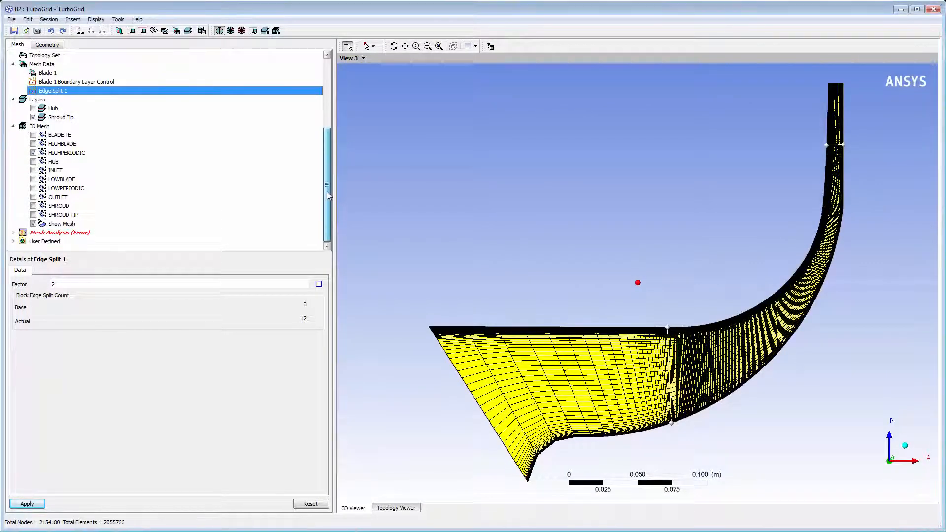
pyautogui.doubleClick(88, 233)
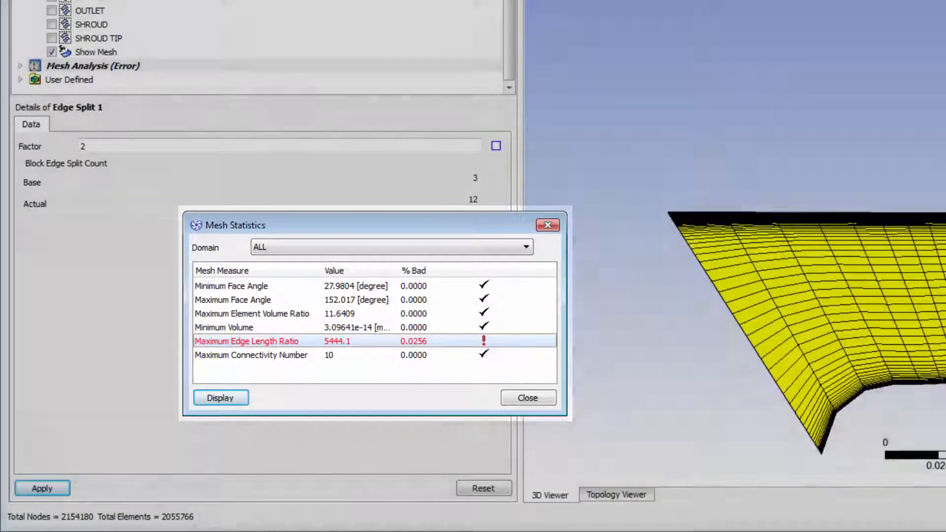
pyautogui.click(910, 176)
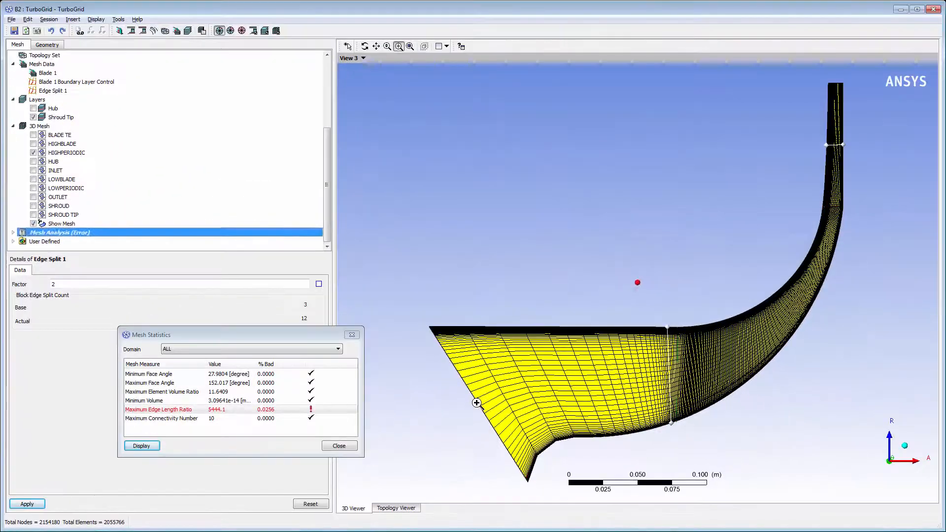
pyautogui.moveTo(477, 403); pyautogui.dragTo(580, 501)
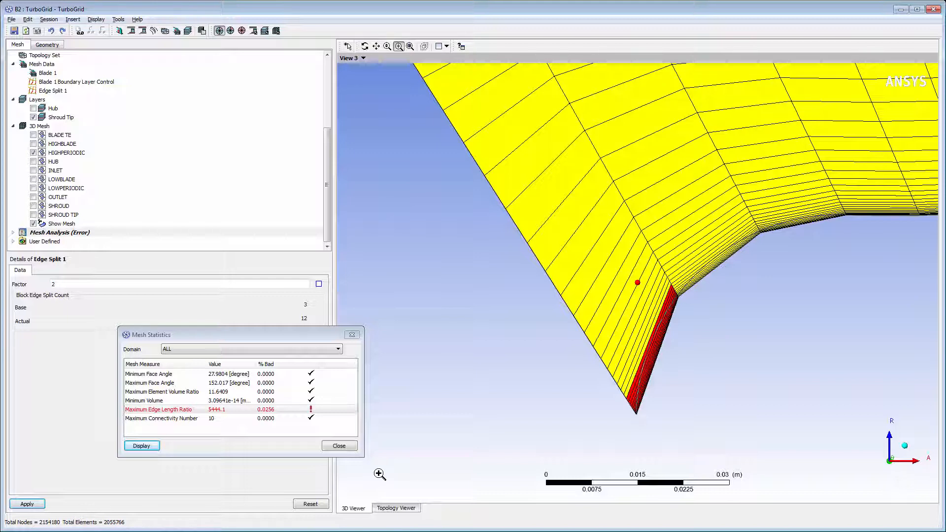
pyautogui.click(329, 445)
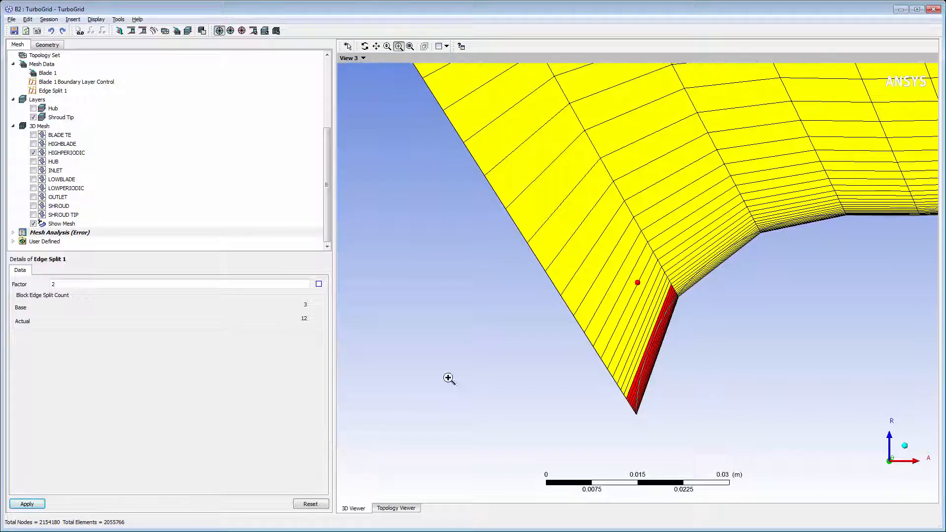
# - Return to Workbench by closing TurboGrid and transfer the Turbo Mesh data to a new CFX system
pyautogui.click(932, 10)
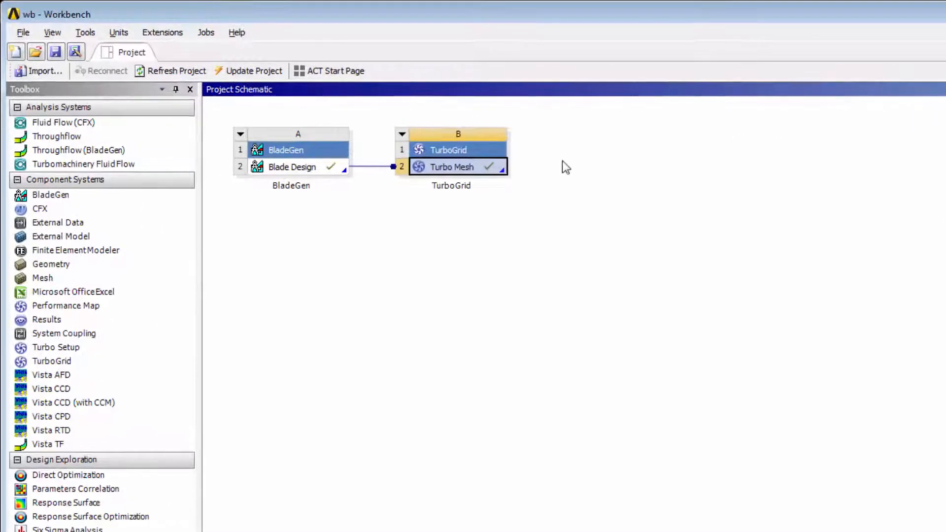
pyautogui.rightClick(489, 172)
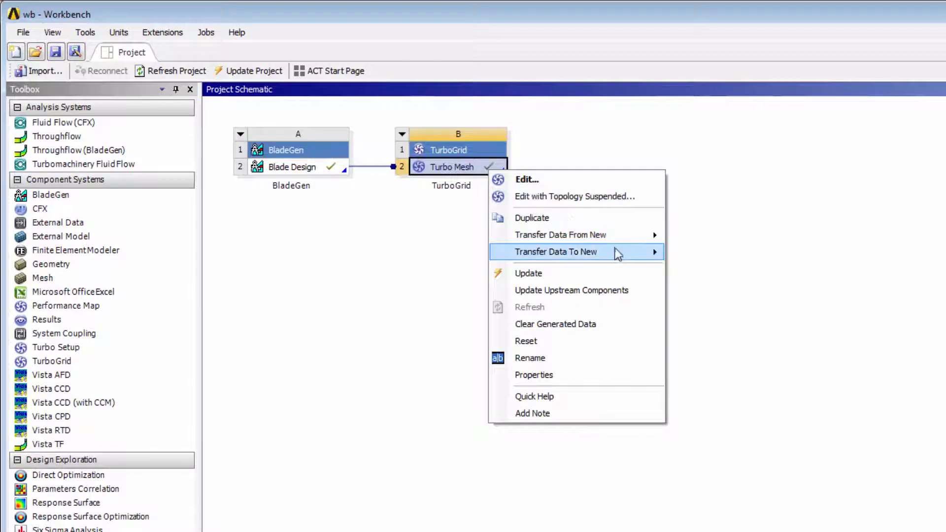
pyautogui.moveTo(619, 254)
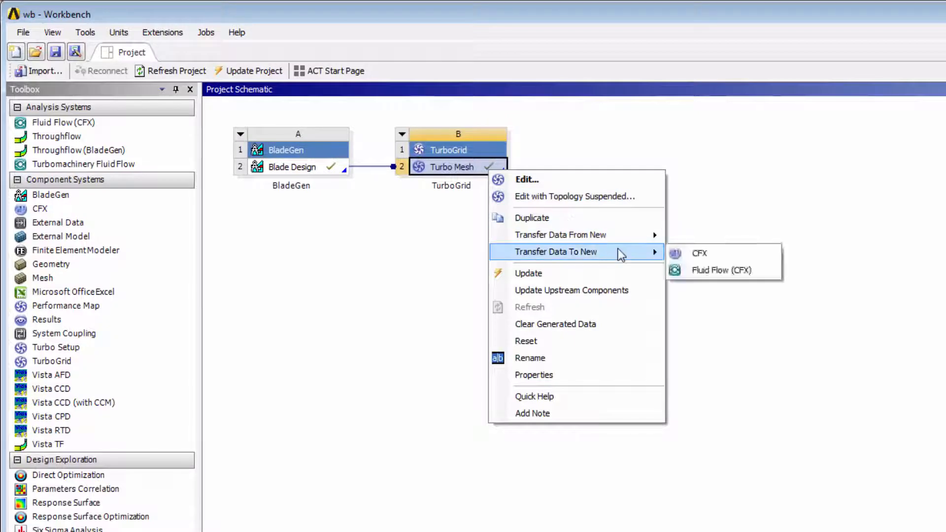
pyautogui.click(702, 260)
pyautogui.click(706, 266)
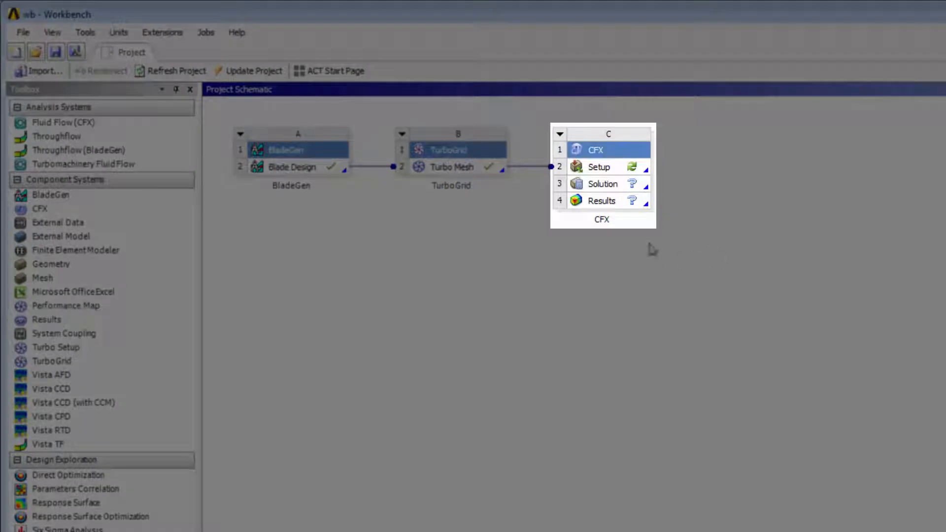
# - Open the Blade Design in BladeGen, set the blade's leading edge Theta to 140, and return to Workbench
pyautogui.doubleClick(335, 167)
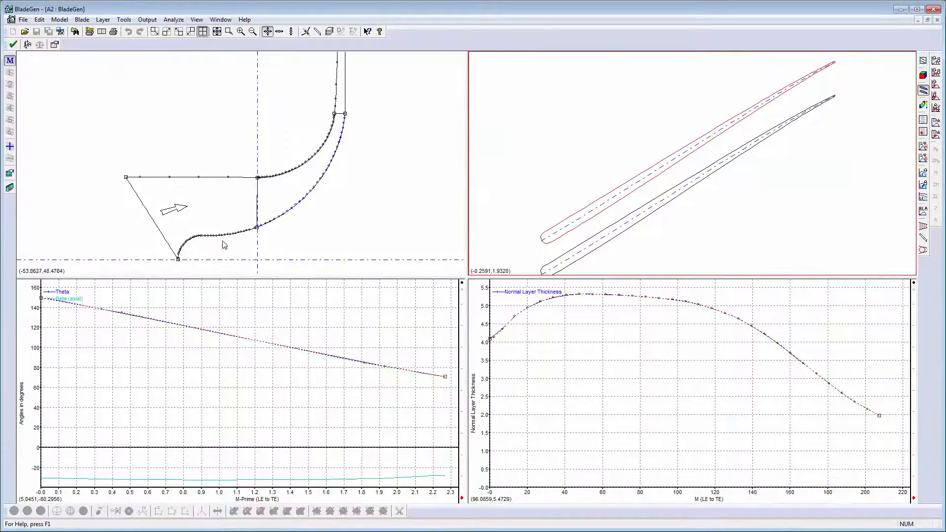
pyautogui.rightClick(229, 298)
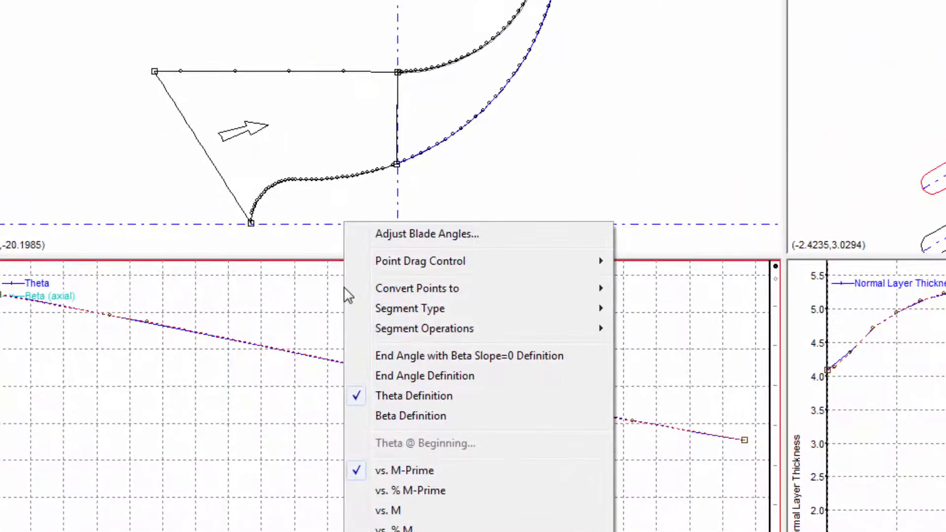
pyautogui.click(407, 232)
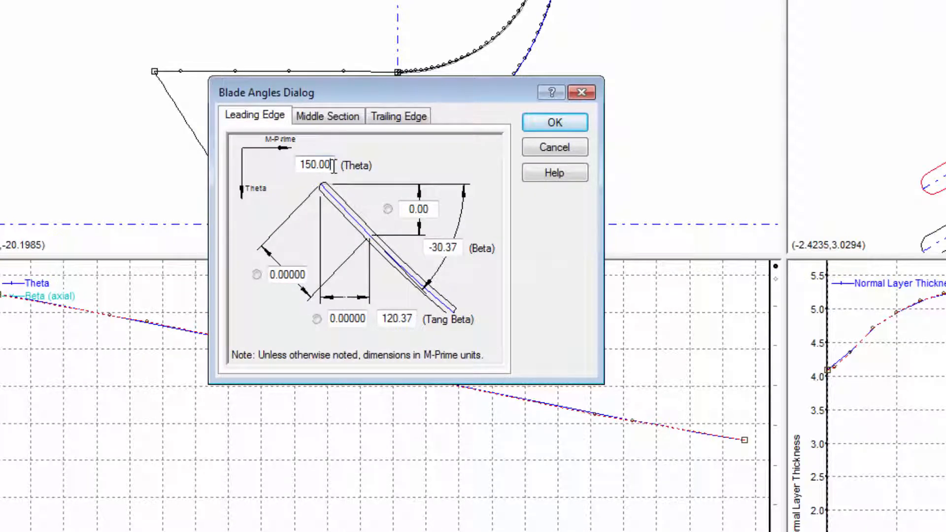
pyautogui.moveTo(333, 165); pyautogui.dragTo(277, 167)
pyautogui.write('140')
pyautogui.click(531, 126)
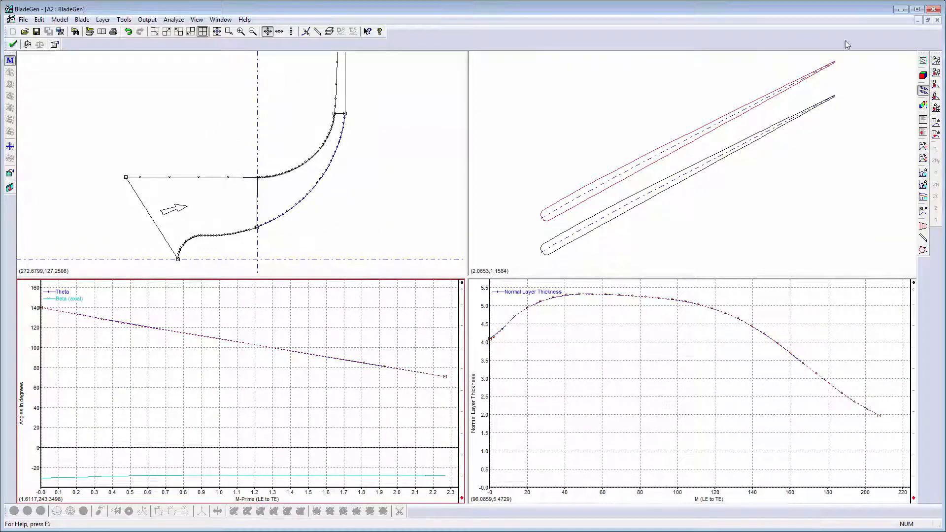
pyautogui.click(933, 10)
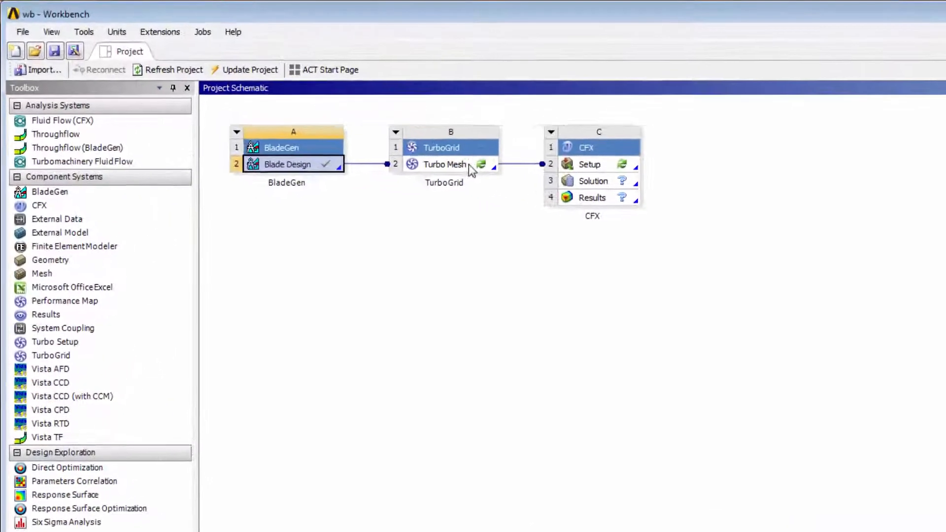
# - Update the Turbo Mesh for the changed blade design and view the whole mesh in TurboGrid
pyautogui.rightClick(307, 105)
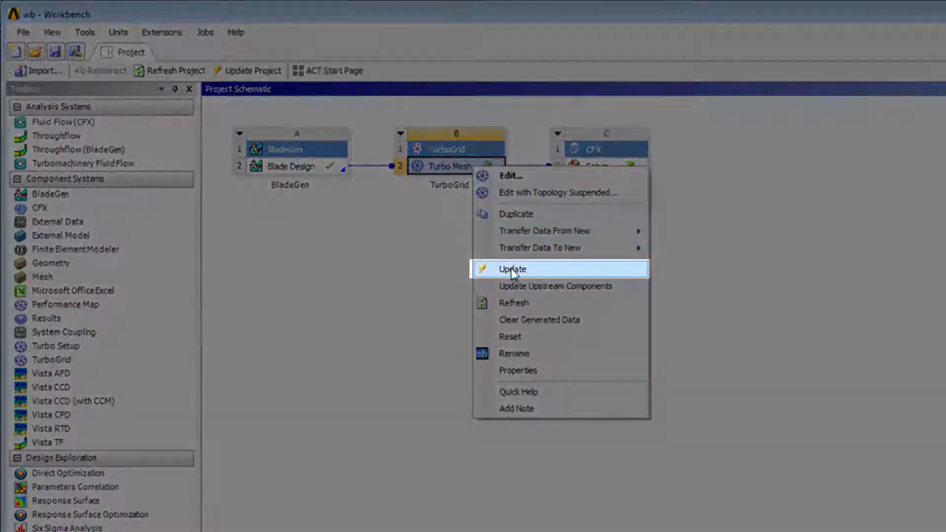
pyautogui.click(510, 268)
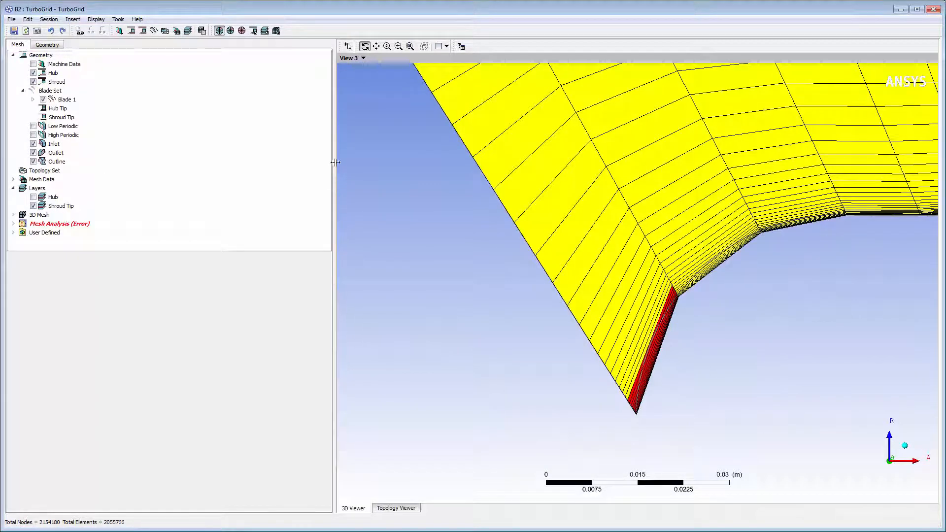
pyautogui.click(409, 46)
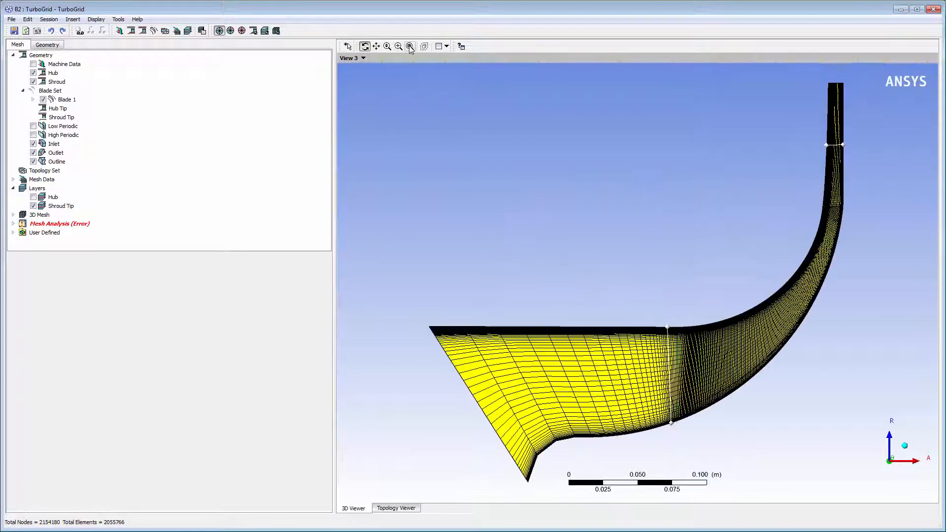